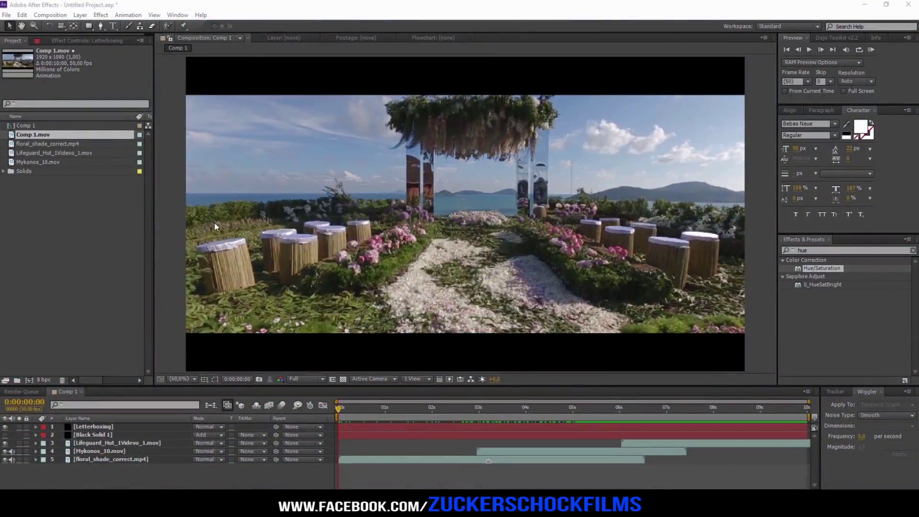
Create a 1920×1080, 50 fps composition named TUTORIAL holding the Comp 1.mov footage.
{"action": "left_click", "coordinate": [51, 15]}
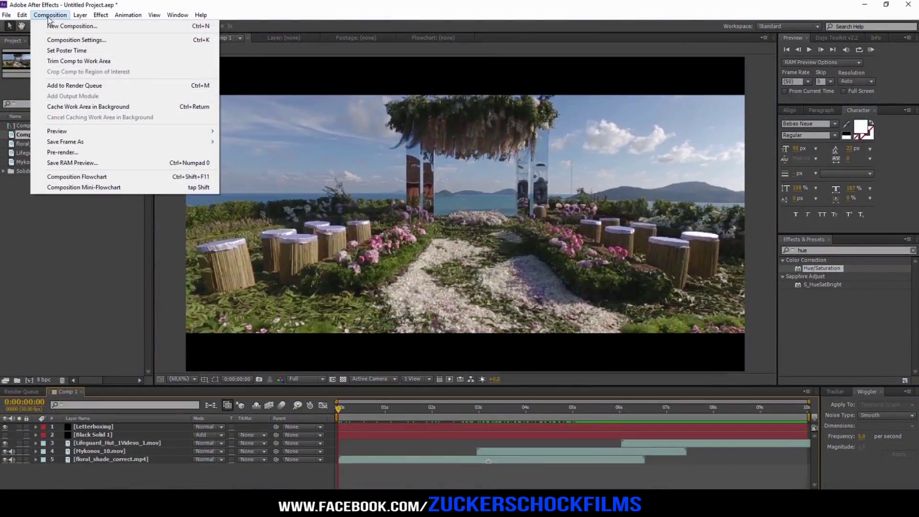
{"action": "left_click", "coordinate": [75, 26]}
{"action": "type", "text": "TUTORIAL"}
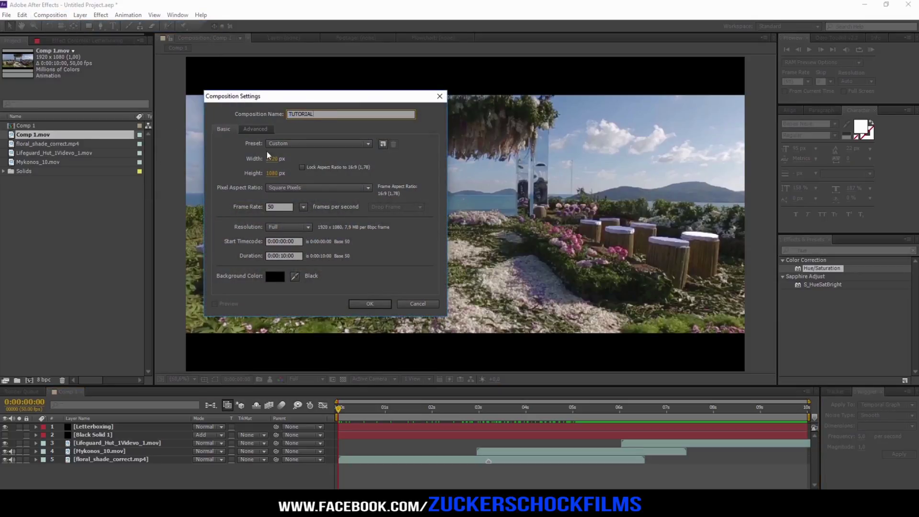
{"action": "left_click", "coordinate": [372, 304]}
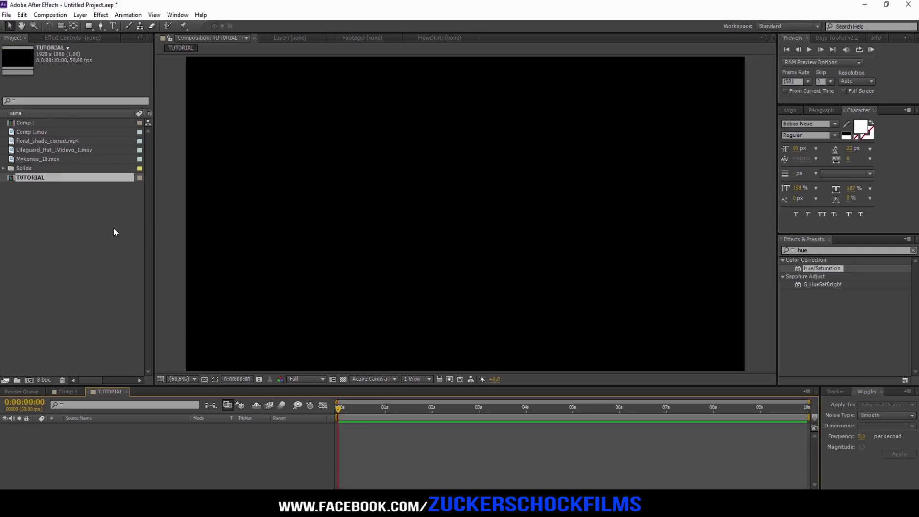
{"action": "left_click_drag", "start_coordinate": [26, 131], "coordinate": [85, 431]}
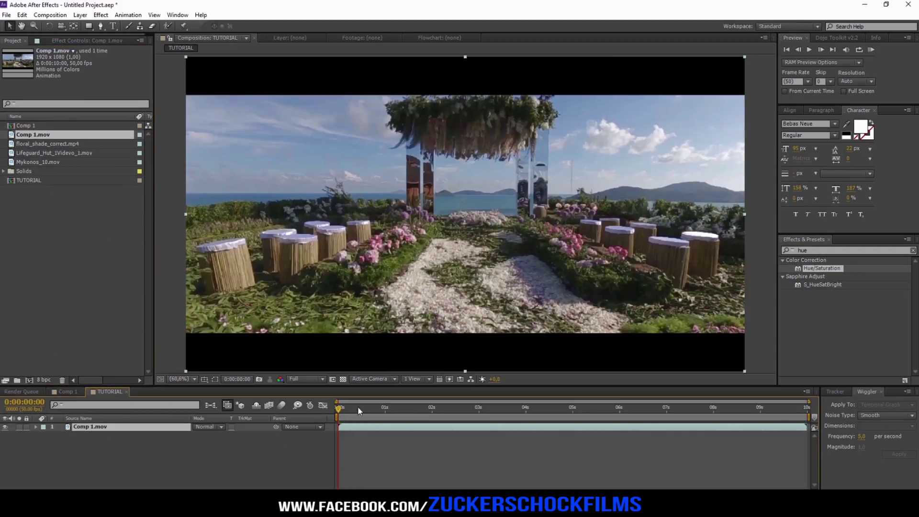
{"action": "mouse_move", "coordinate": [338, 412]}
{"action": "left_mouse_down"}
{"action": "mouse_move", "coordinate": [749, 401]}
{"action": "mouse_move", "coordinate": [335, 402]}
{"action": "left_mouse_up"}
Add a black 1920×1080 solid named LIGHT LEAKS above Comp 1.mov.
{"action": "right_click", "coordinate": [244, 463]}
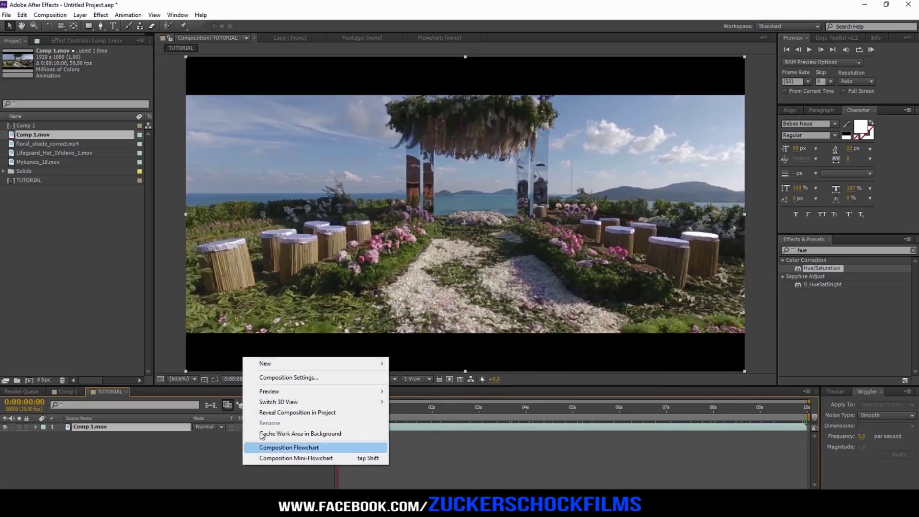
{"action": "mouse_move", "coordinate": [275, 364]}
{"action": "left_click", "coordinate": [415, 386]}
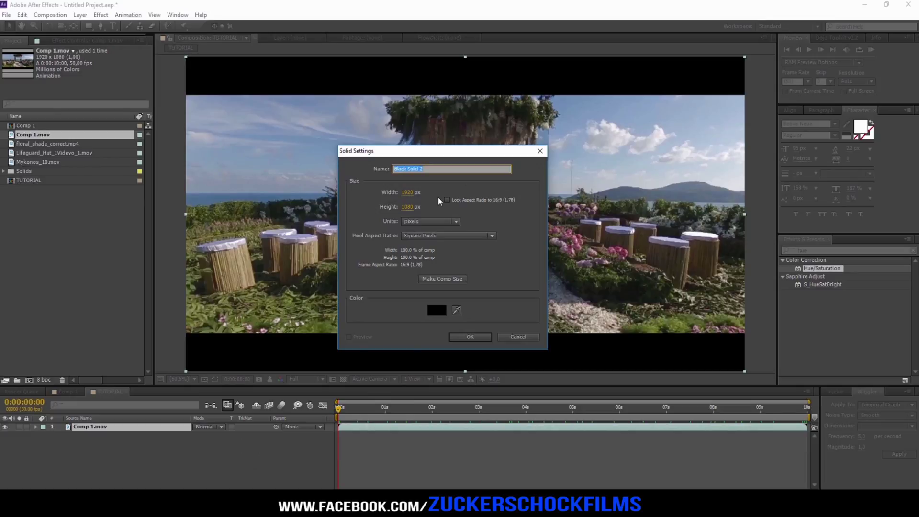
{"action": "type", "text": "LIGHT LEAKS"}
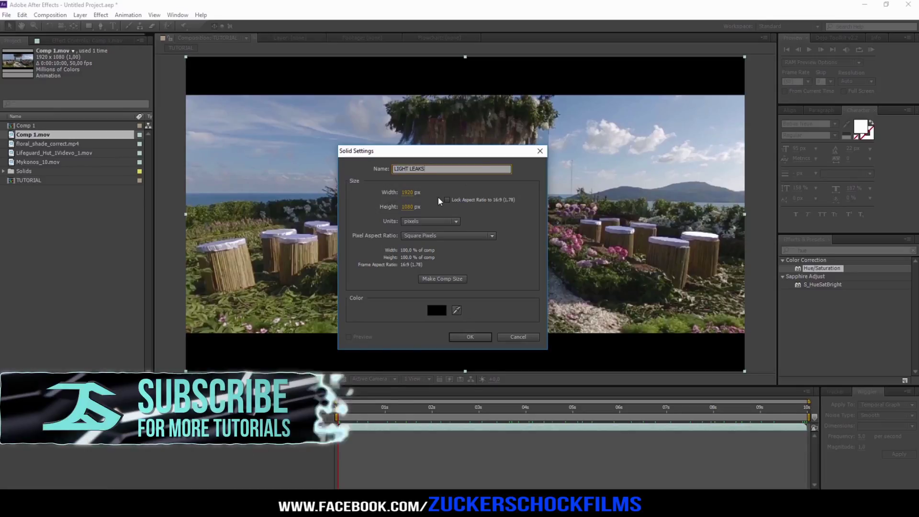
{"action": "key", "text": "Return"}
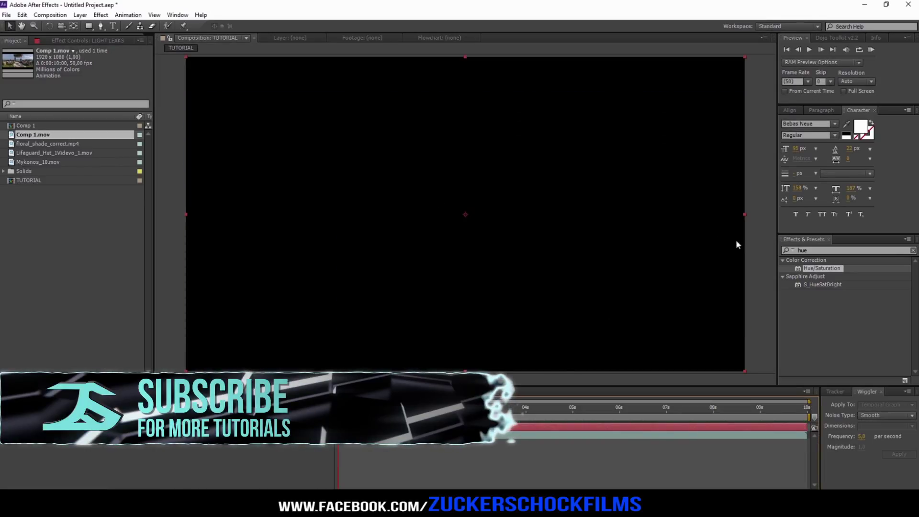
{"action": "key", "text": "ctrl+5"}
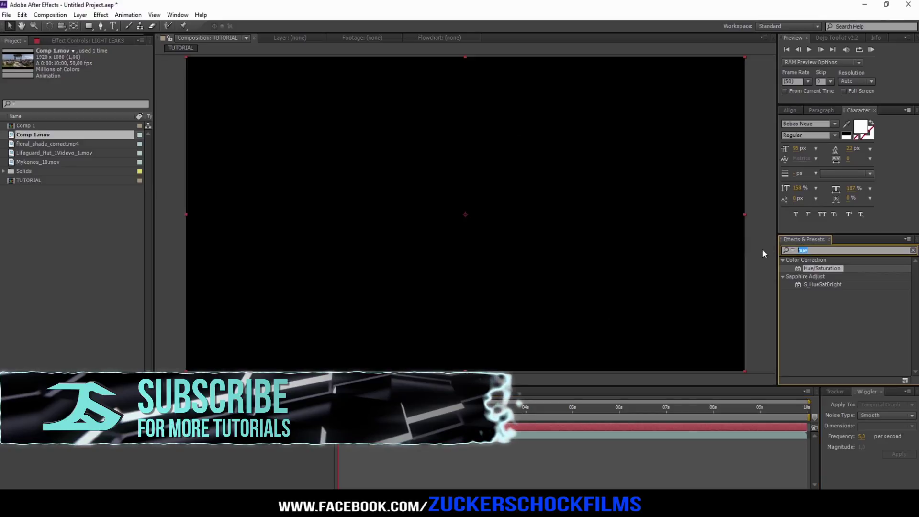
Apply Fractal Noise to LIGHT LEAKS with Dynamic Progressive fractal type and Spline noise.
{"action": "type", "text": "fracta"}
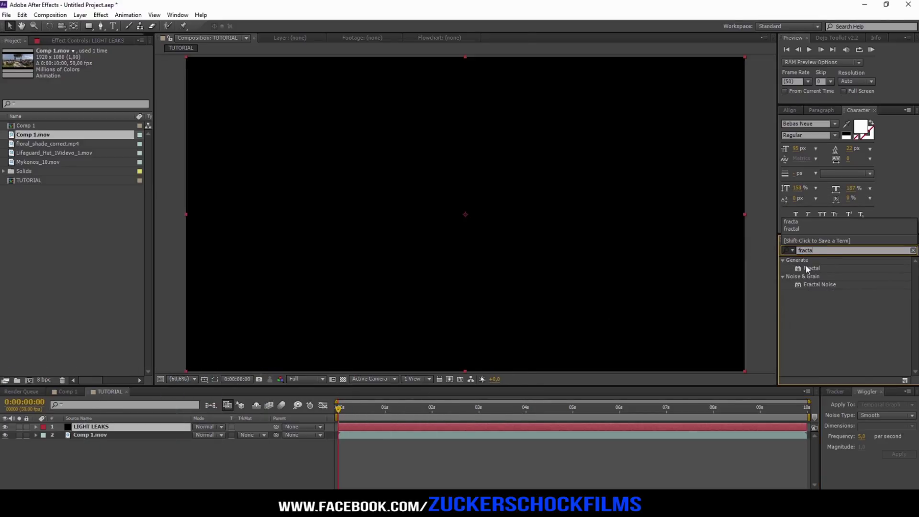
{"action": "left_click_drag", "start_coordinate": [831, 284], "coordinate": [97, 428]}
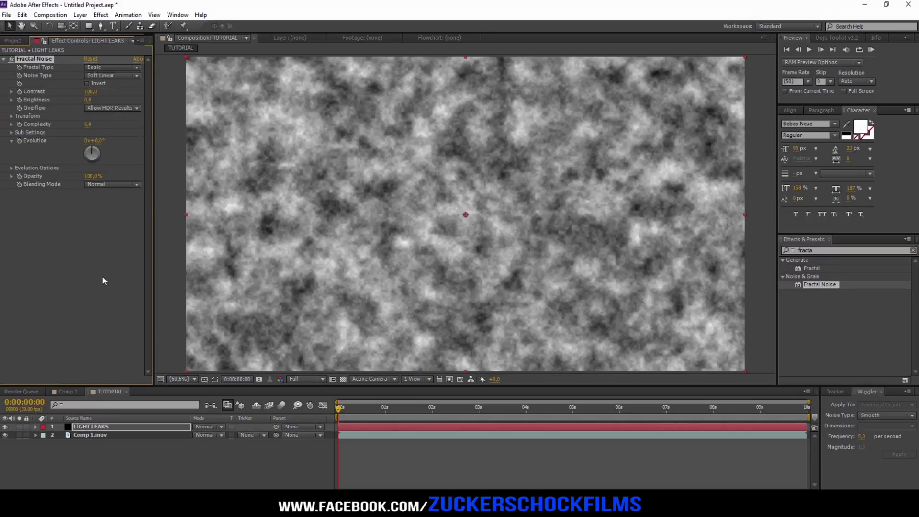
{"action": "left_click", "coordinate": [116, 67]}
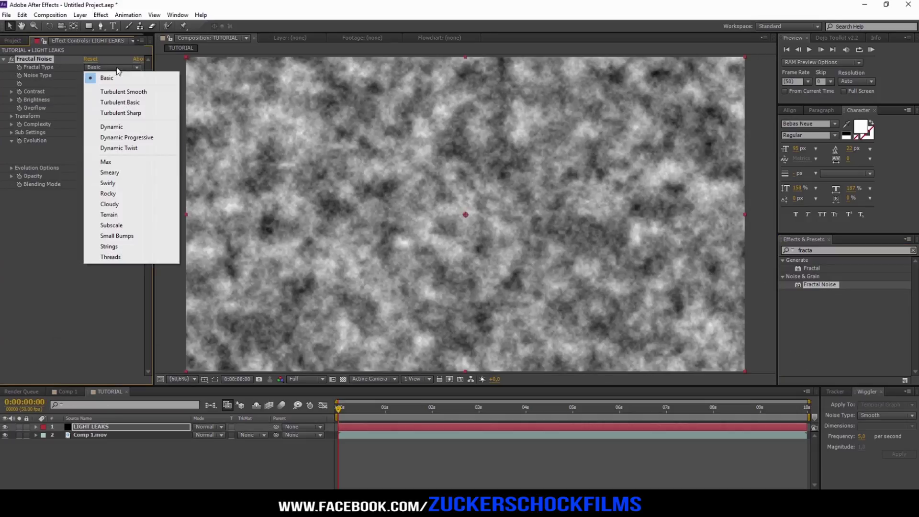
{"action": "left_click", "coordinate": [137, 138]}
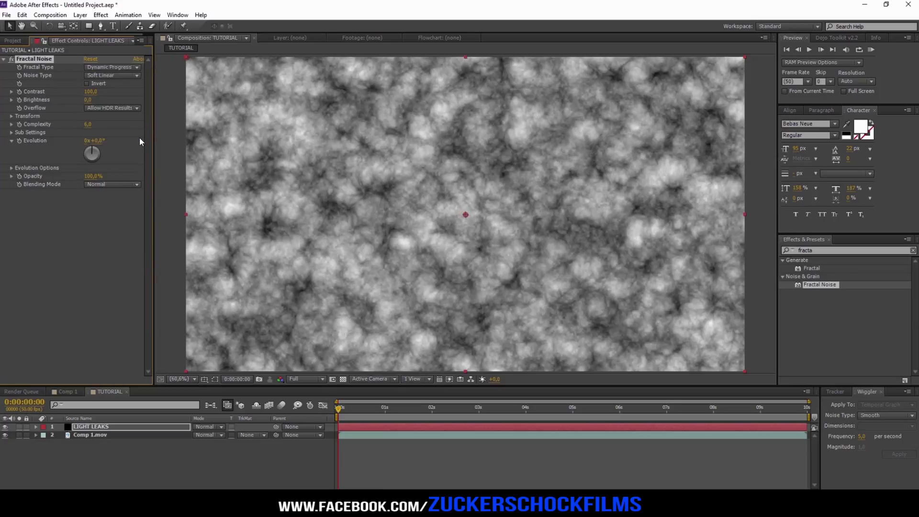
{"action": "left_click", "coordinate": [117, 74]}
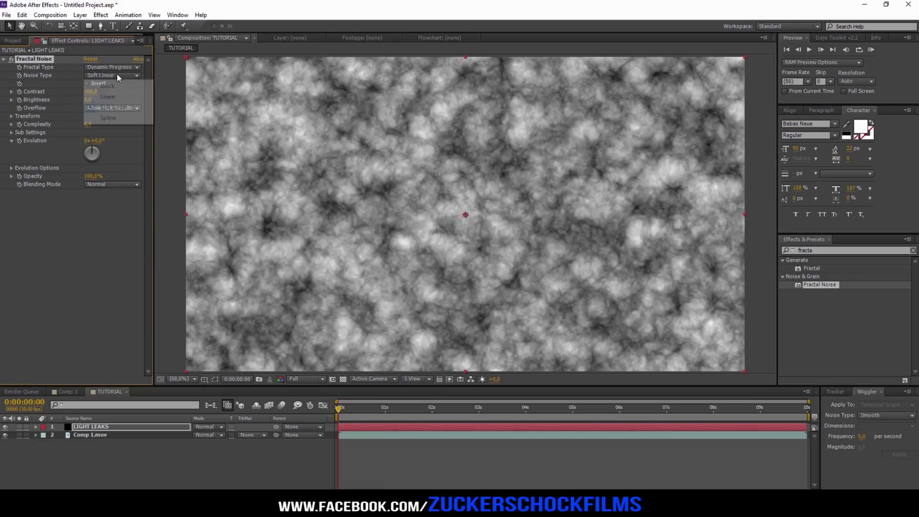
{"action": "left_click", "coordinate": [118, 118]}
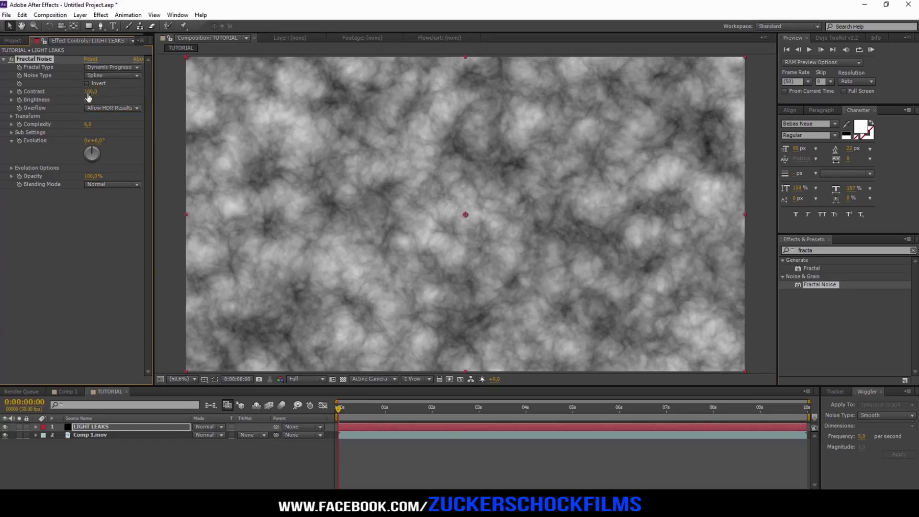
Set the Fractal Noise contrast to 230 and brightness to -70.
{"action": "left_click_drag", "start_coordinate": [90, 91], "coordinate": [138, 91]}
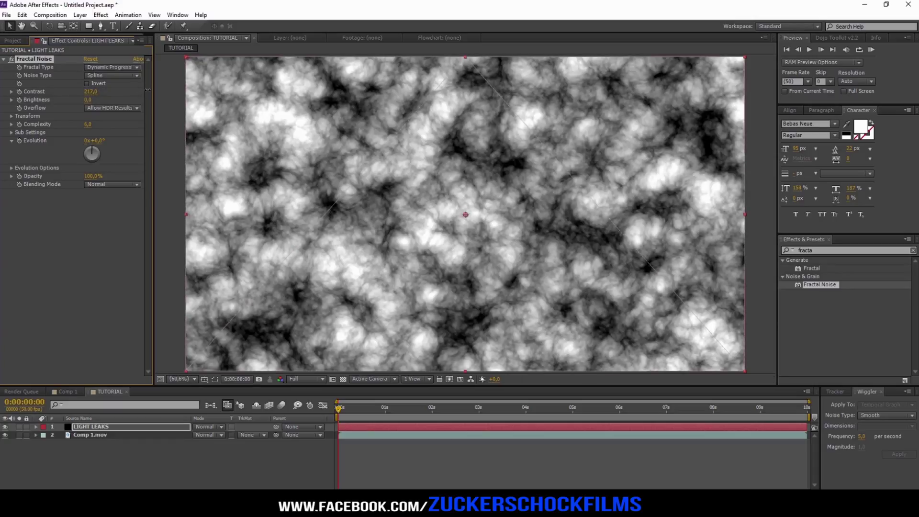
{"action": "left_click_drag", "start_coordinate": [138, 91], "coordinate": [150, 90]}
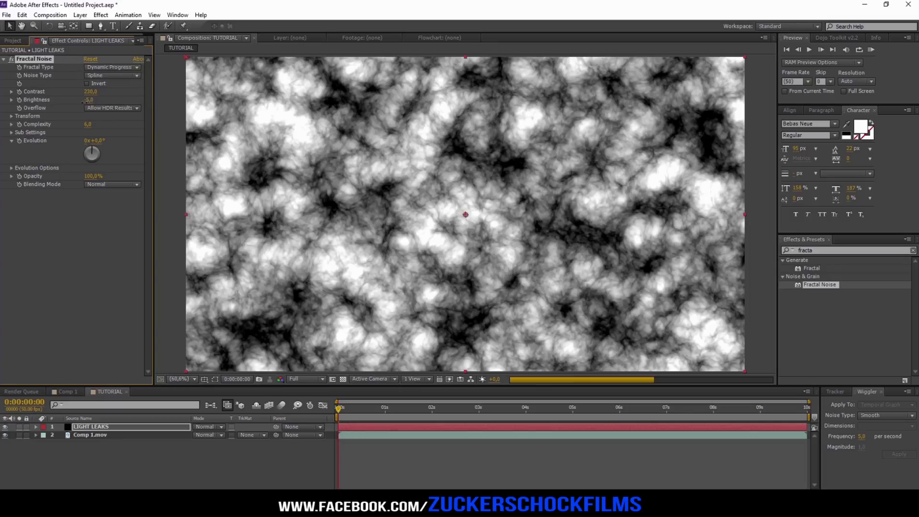
{"action": "left_click_drag", "start_coordinate": [88, 100], "coordinate": [62, 107]}
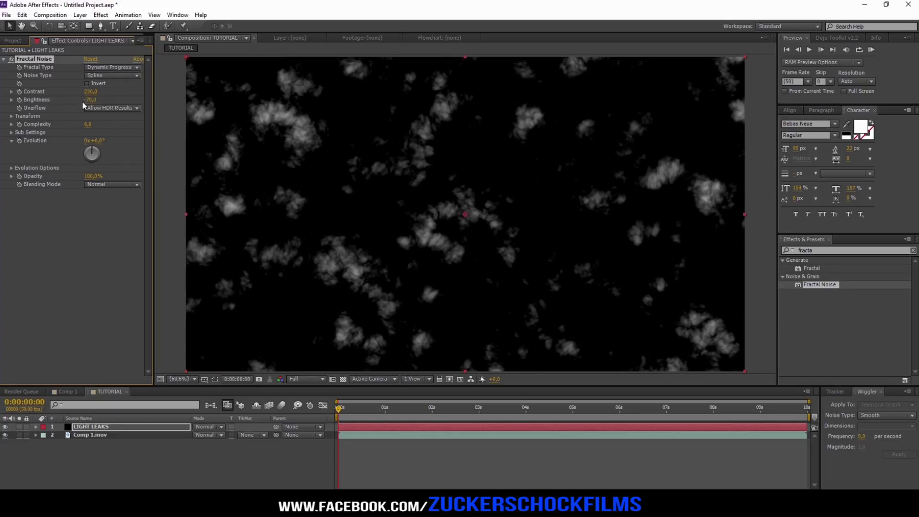
Set the Fractal Noise Scale to 1000 under Transform.
{"action": "left_click", "coordinate": [11, 116]}
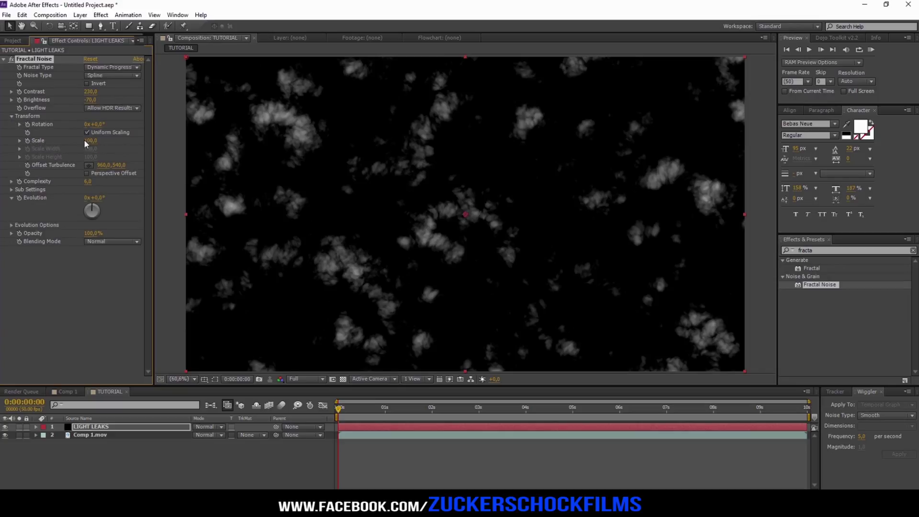
{"action": "left_click", "coordinate": [20, 140]}
{"action": "left_click_drag", "start_coordinate": [90, 140], "coordinate": [196, 136]}
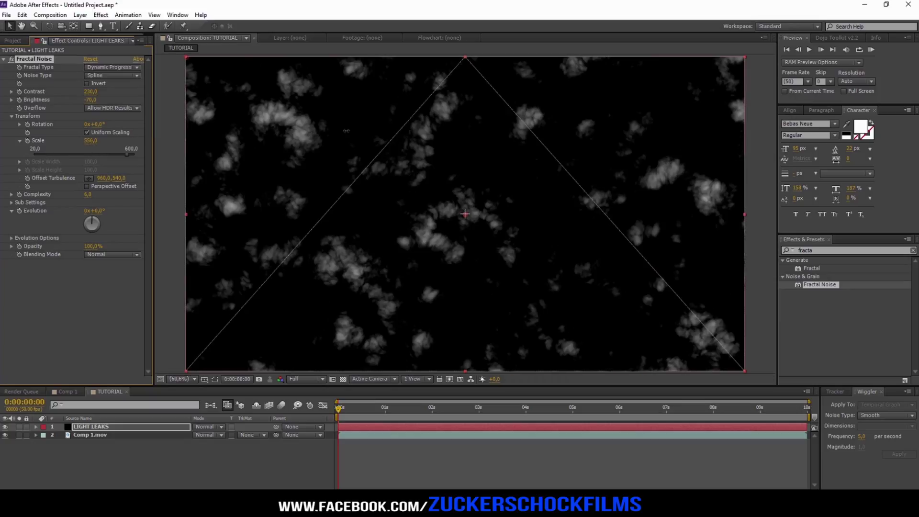
{"action": "left_click_drag", "start_coordinate": [346, 130], "coordinate": [514, 124]}
{"action": "left_click", "coordinate": [90, 141]}
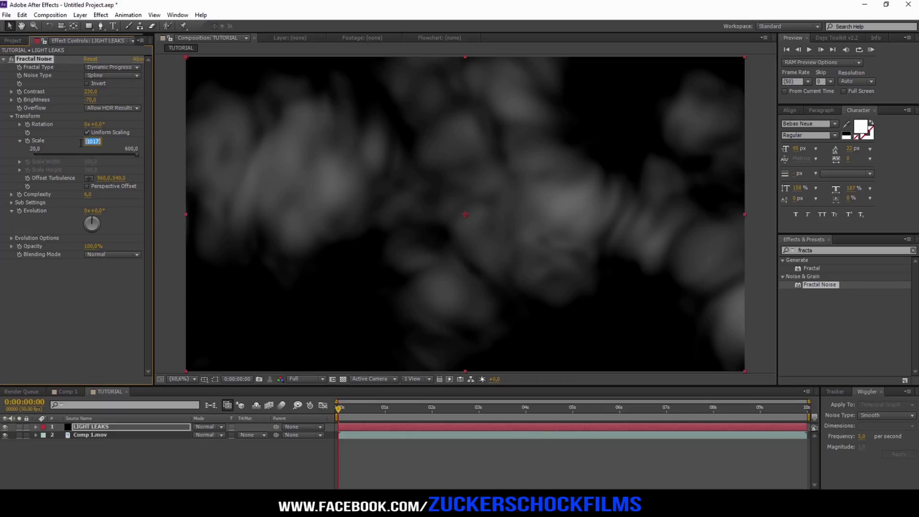
{"action": "type", "text": "1000"}
{"action": "key", "text": "Return"}
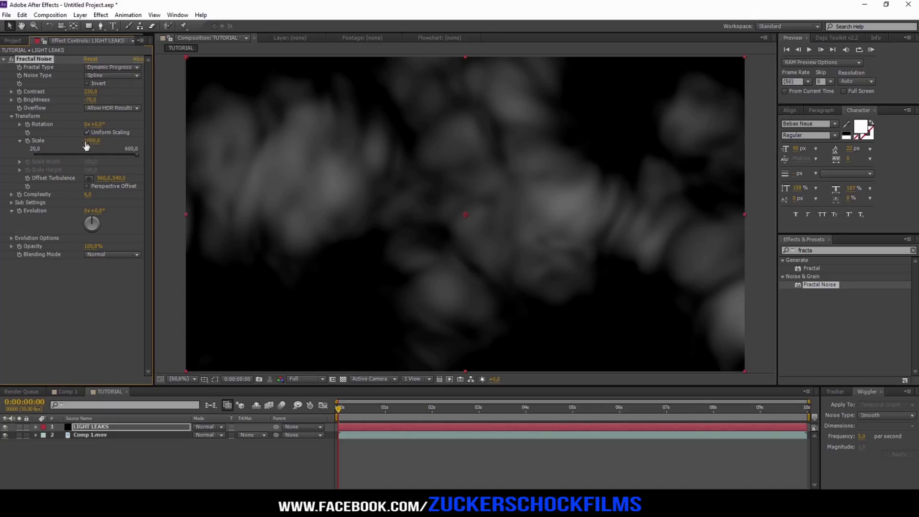
{"action": "left_click", "coordinate": [19, 141]}
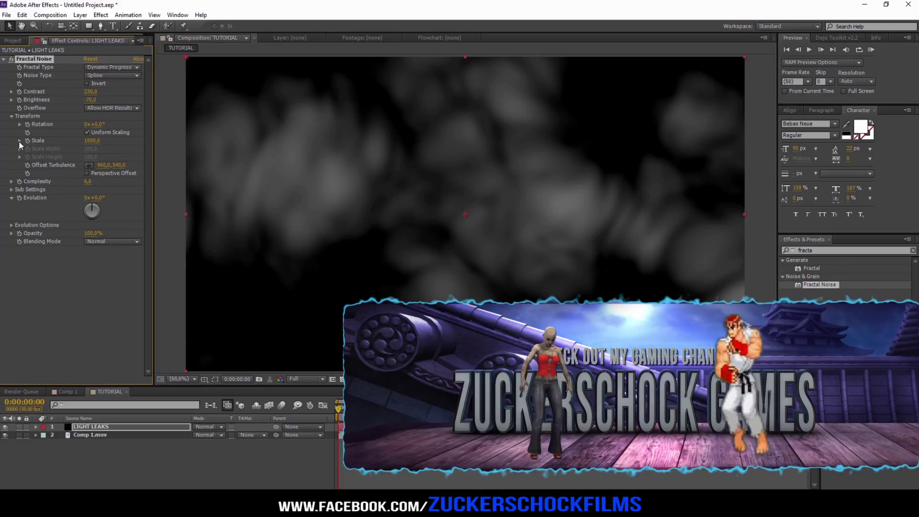
Lower Fractal Noise Complexity to 1 and preview the result.
{"action": "left_click", "coordinate": [88, 182]}
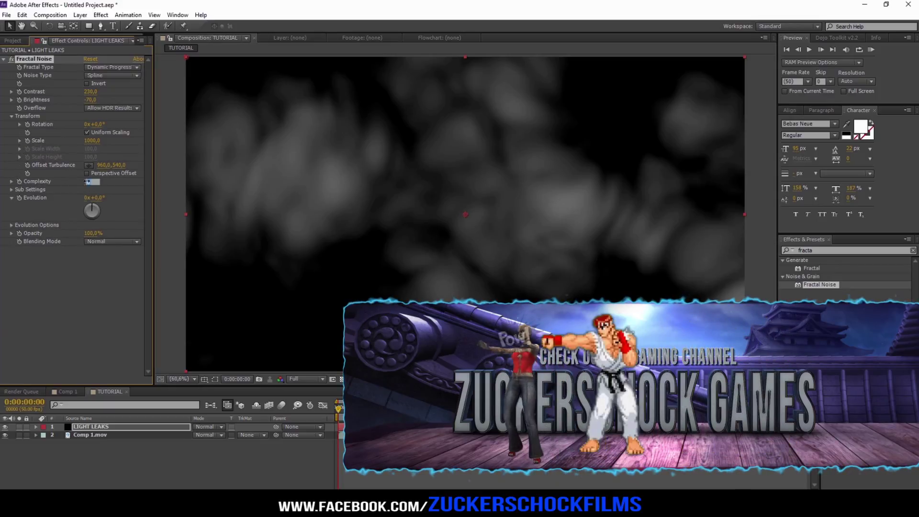
{"action": "type", "text": "1"}
{"action": "key", "text": "Return"}
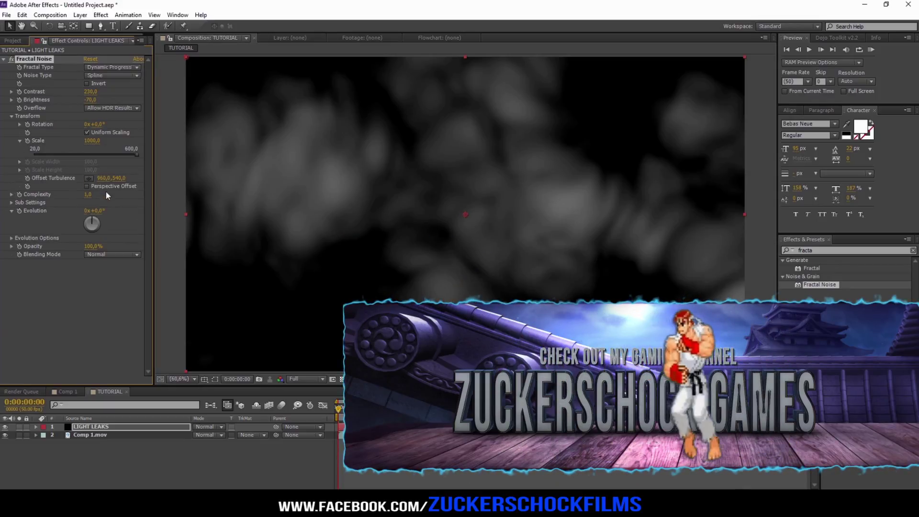
{"action": "key", "text": "space"}
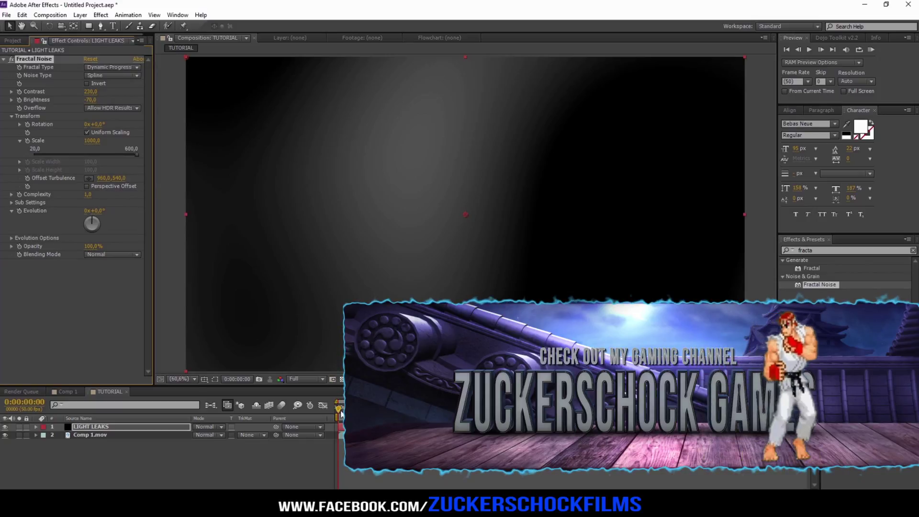
{"action": "key", "text": "space"}
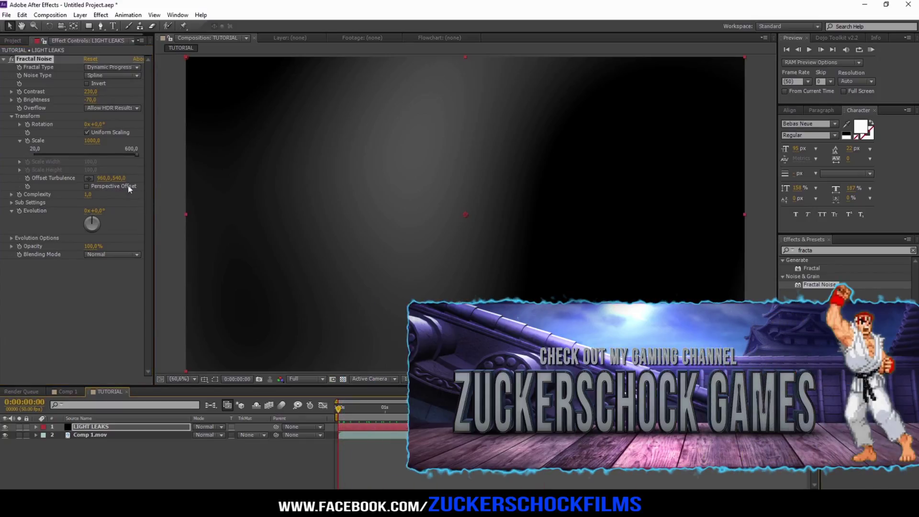
Animate the Fractal Noise Evolution with the expression time*300 and scrub to check it.
{"action": "left_click", "coordinate": [19, 211], "text": "alt"}
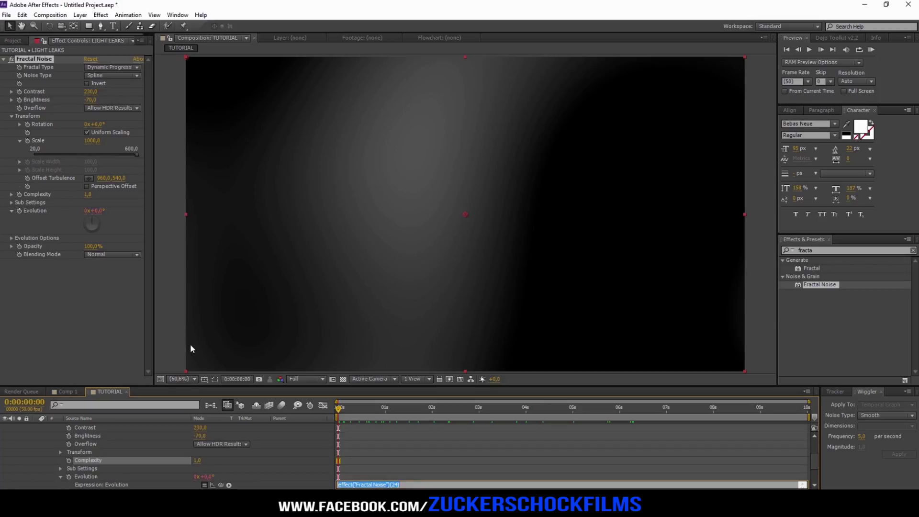
{"action": "type", "text": "time*300"}
{"action": "key", "text": "KP_Enter"}
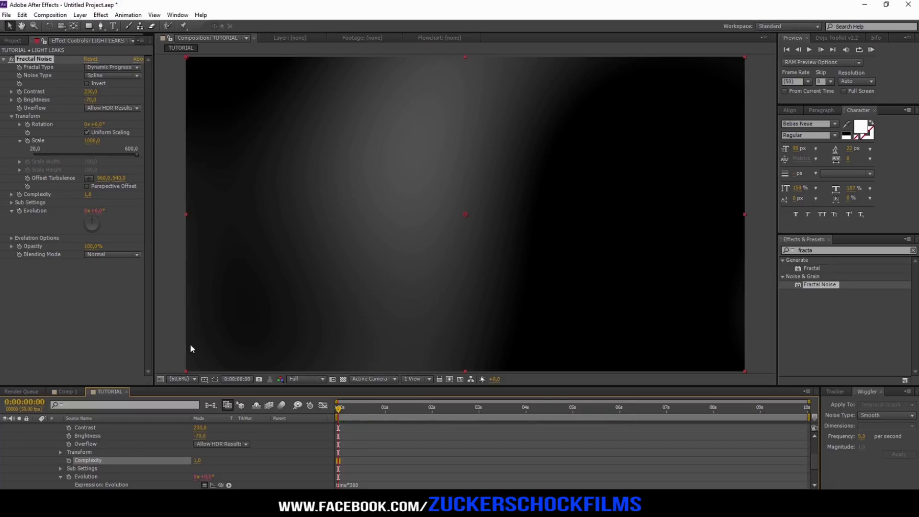
{"action": "mouse_move", "coordinate": [340, 412]}
{"action": "left_mouse_down"}
{"action": "mouse_move", "coordinate": [627, 402]}
{"action": "mouse_move", "coordinate": [354, 407]}
{"action": "left_mouse_up"}
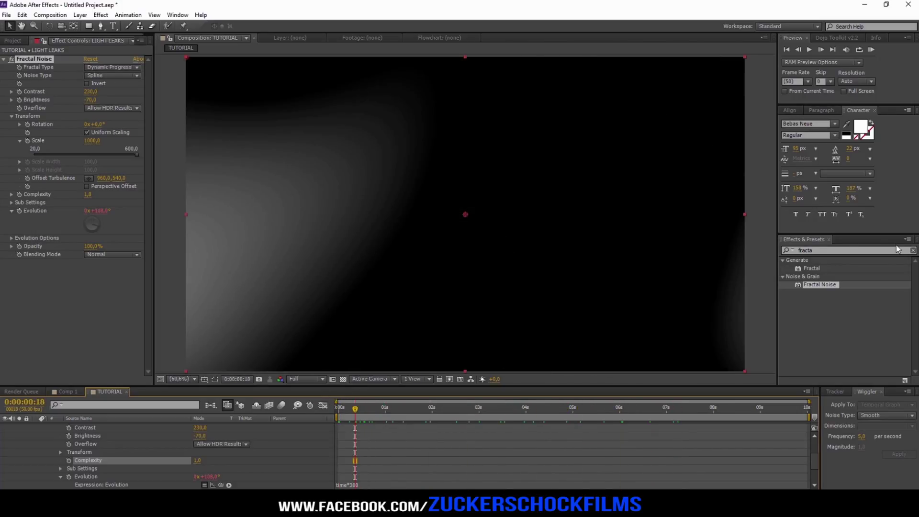
{"action": "double_click", "coordinate": [842, 250]}
{"action": "type", "text": "hue"}
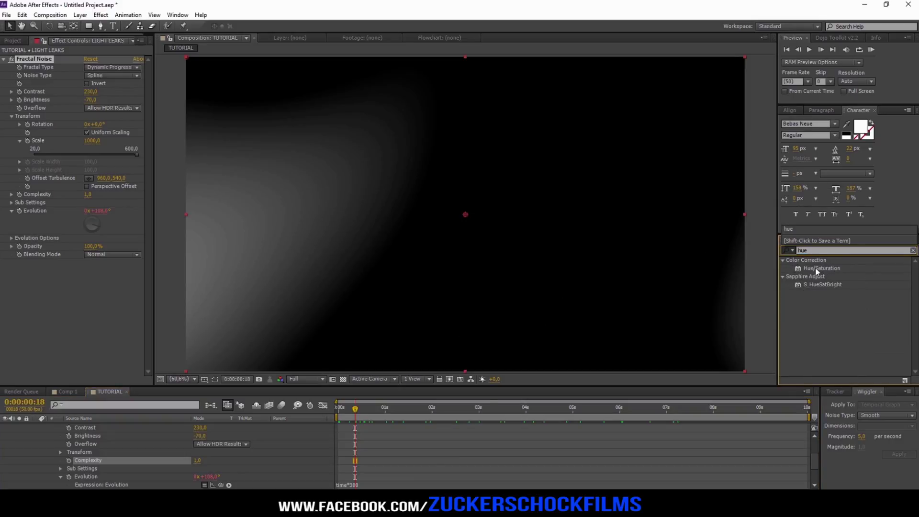
Apply Hue/Saturation to LIGHT LEAKS, colorizing it orange at hue 26° and saturation 60.
{"action": "left_click_drag", "start_coordinate": [823, 267], "coordinate": [53, 294]}
{"action": "left_click", "coordinate": [87, 355]}
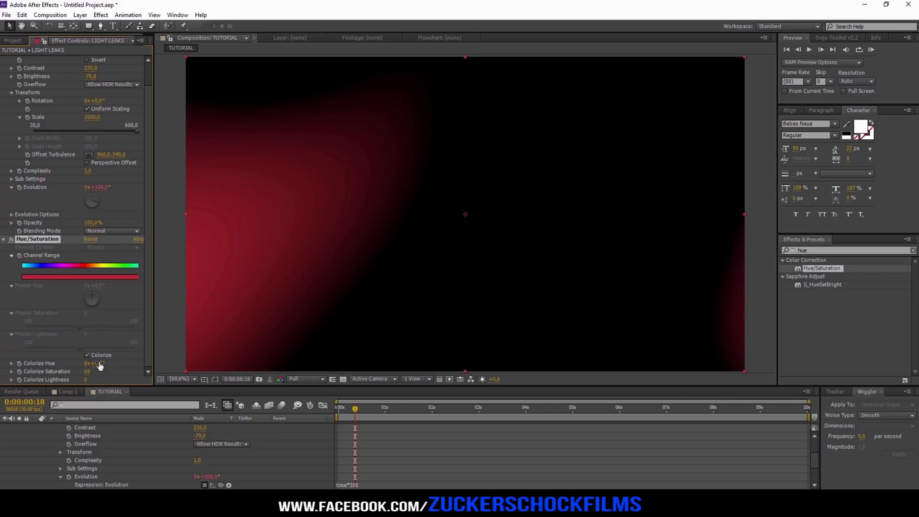
{"action": "left_click_drag", "start_coordinate": [103, 363], "coordinate": [109, 362]}
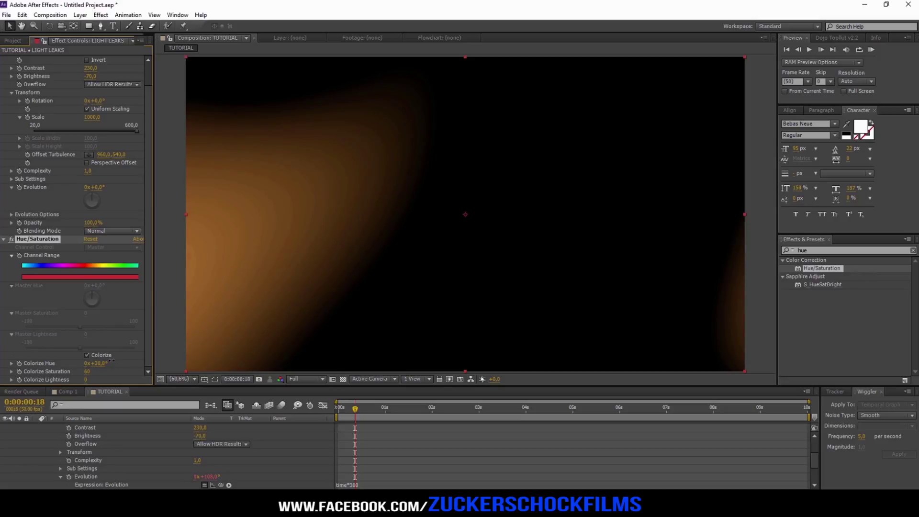
{"action": "scroll", "coordinate": [34, 431], "scroll_direction": "up", "scroll_amount": 3}
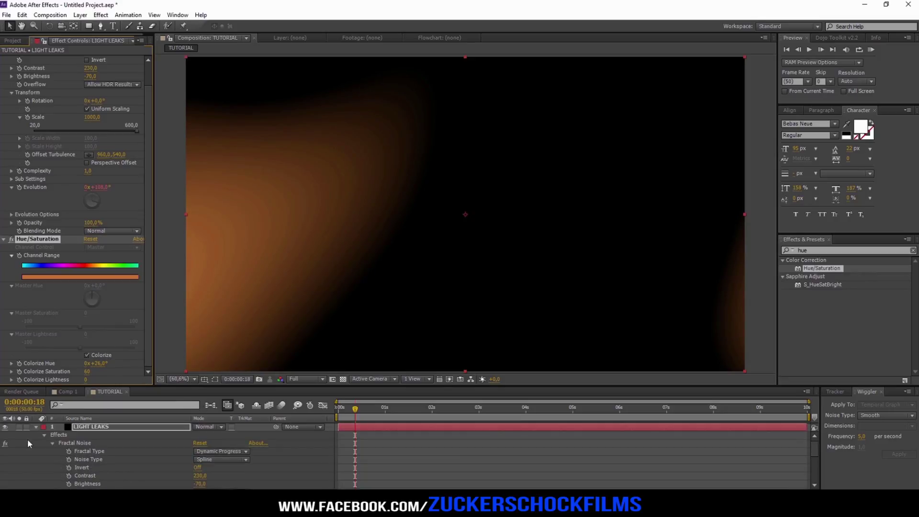
{"action": "left_click", "coordinate": [37, 429]}
Switch the LIGHT LEAKS layer's Mode to Add in the timeline.
{"action": "left_click", "coordinate": [217, 426]}
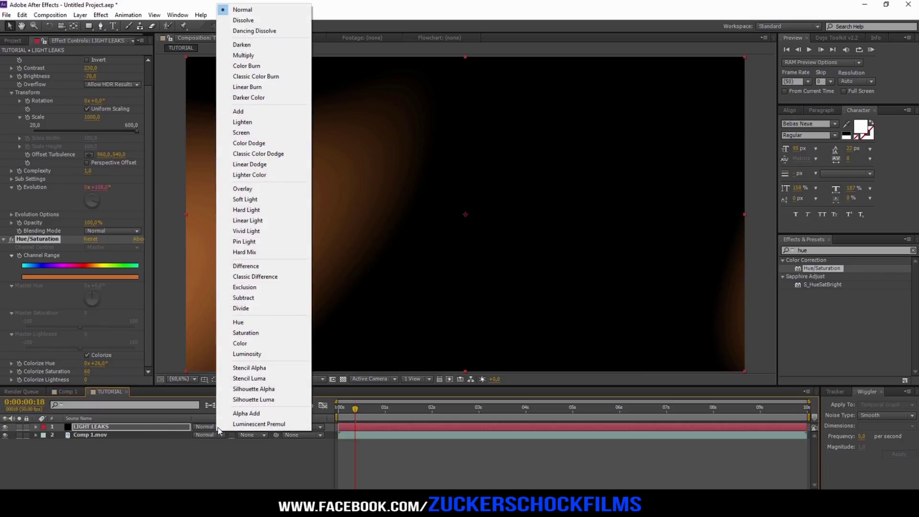
{"action": "left_click", "coordinate": [240, 114]}
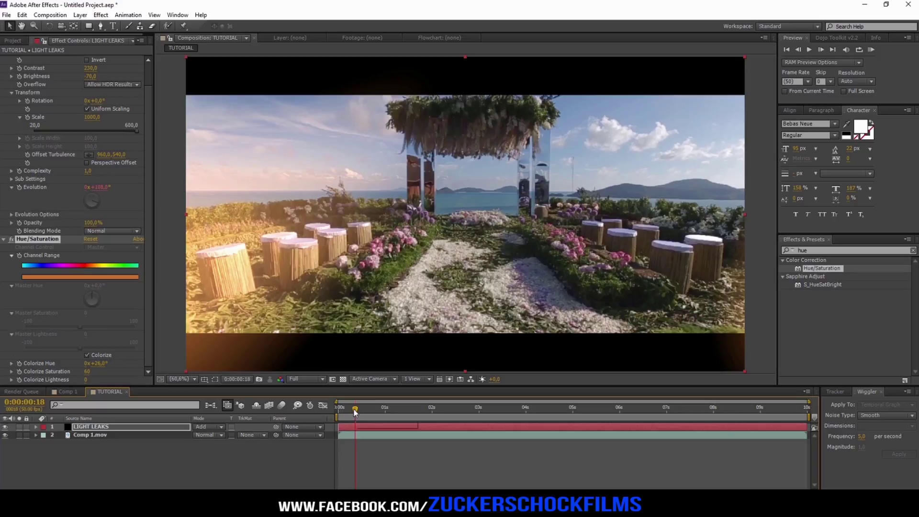
{"action": "left_click", "coordinate": [60, 427]}
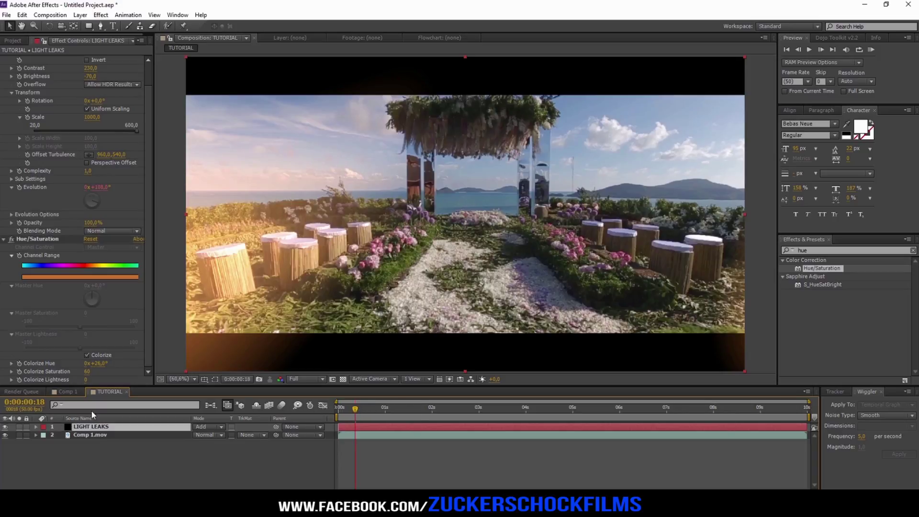
Draw a rectangular Mask 1 on LIGHT LEAKS covering the footage area.
{"action": "left_click", "coordinate": [88, 26]}
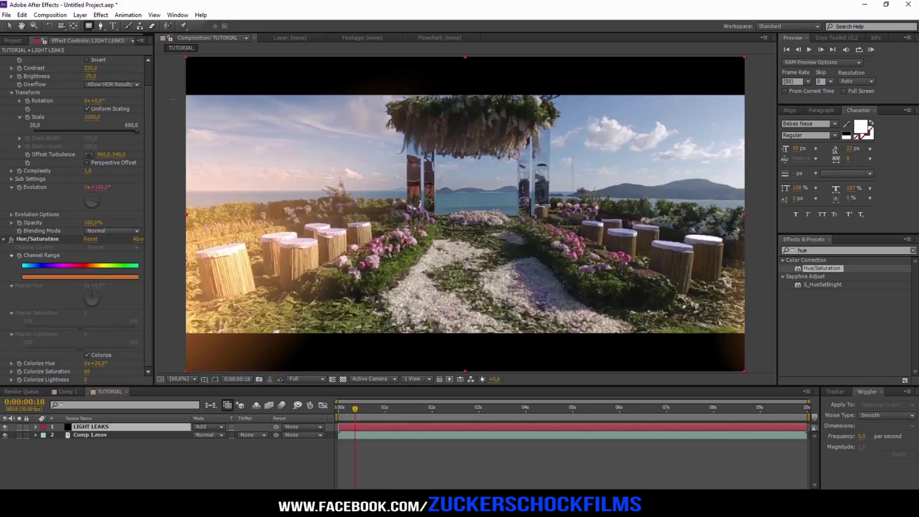
{"action": "left_click_drag", "start_coordinate": [185, 95], "coordinate": [751, 333]}
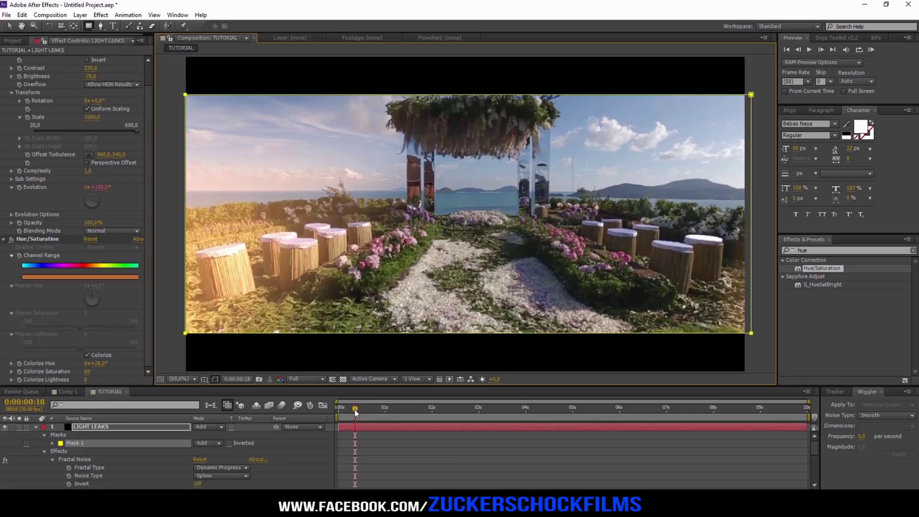
{"action": "left_click_drag", "start_coordinate": [355, 413], "coordinate": [551, 410]}
{"action": "left_click", "coordinate": [312, 467]}
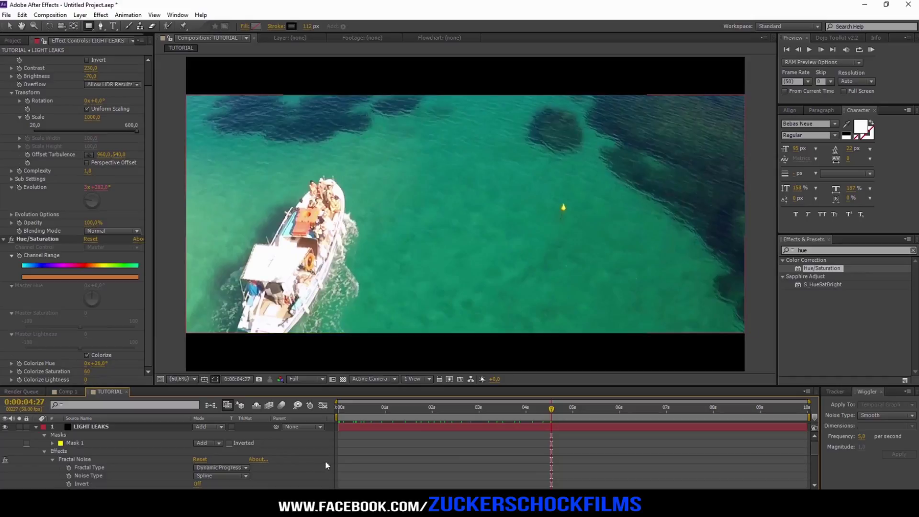
{"action": "key", "text": "KP_0"}
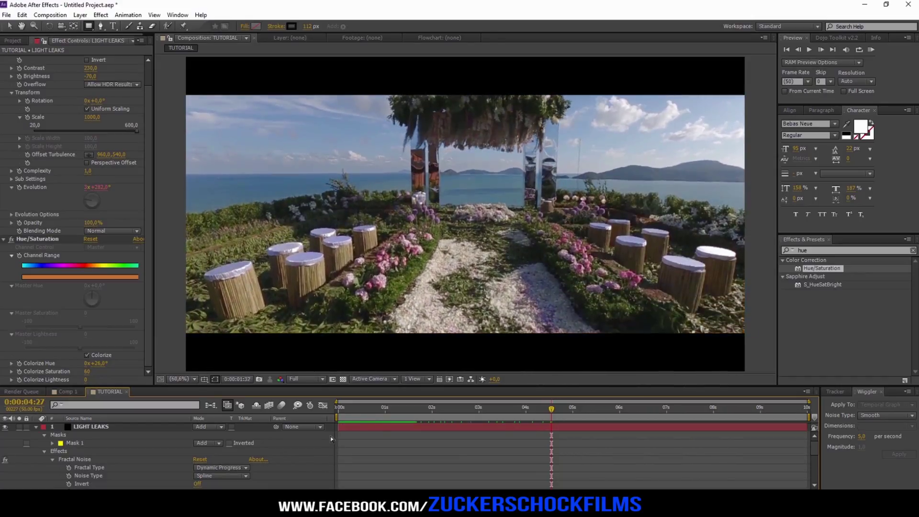